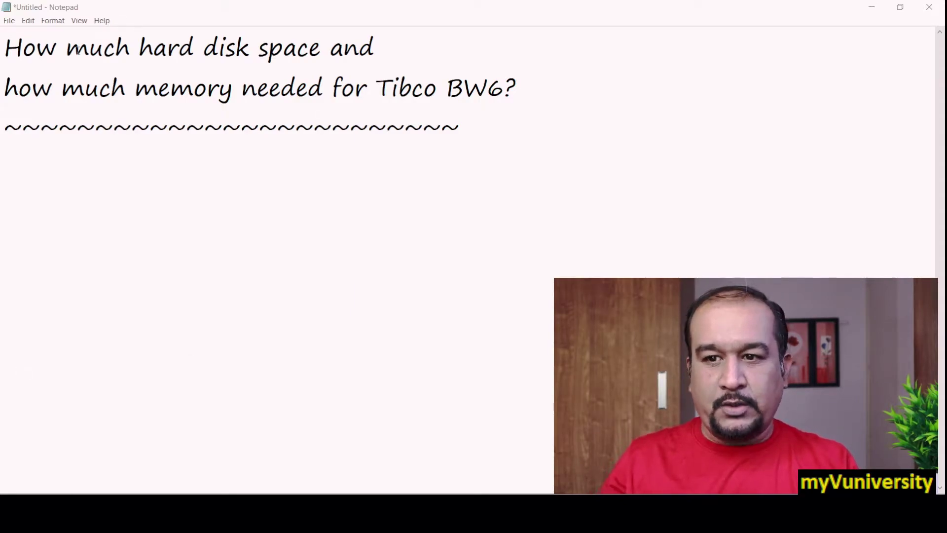
# Highlight the product name 'Tibco BW6?' and the hard disk space wording in the question.
pyautogui.moveTo(527, 85); pyautogui.dragTo(383, 94)
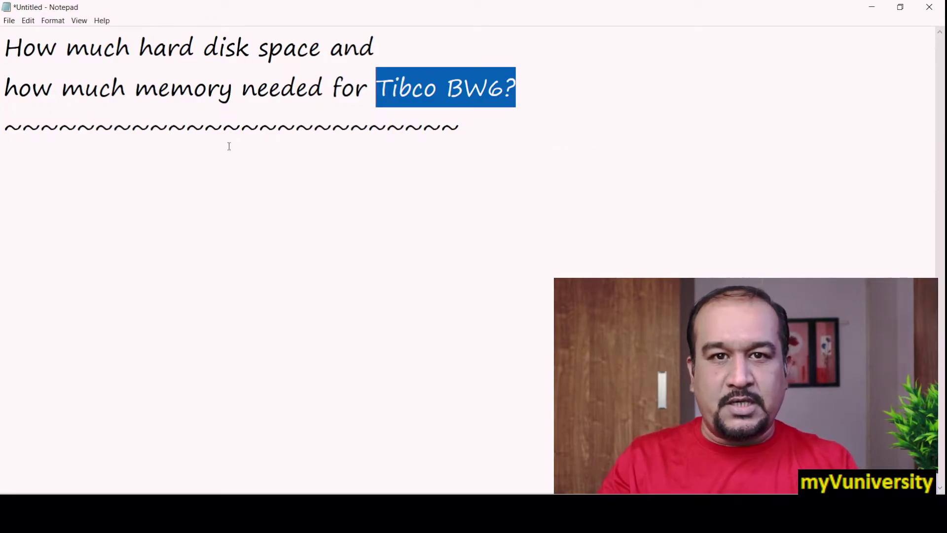
pyautogui.moveTo(5, 48)
pyautogui.mouseDown()
pyautogui.moveTo(376, 48)
pyautogui.moveTo(489, 89)
pyautogui.mouseUp()
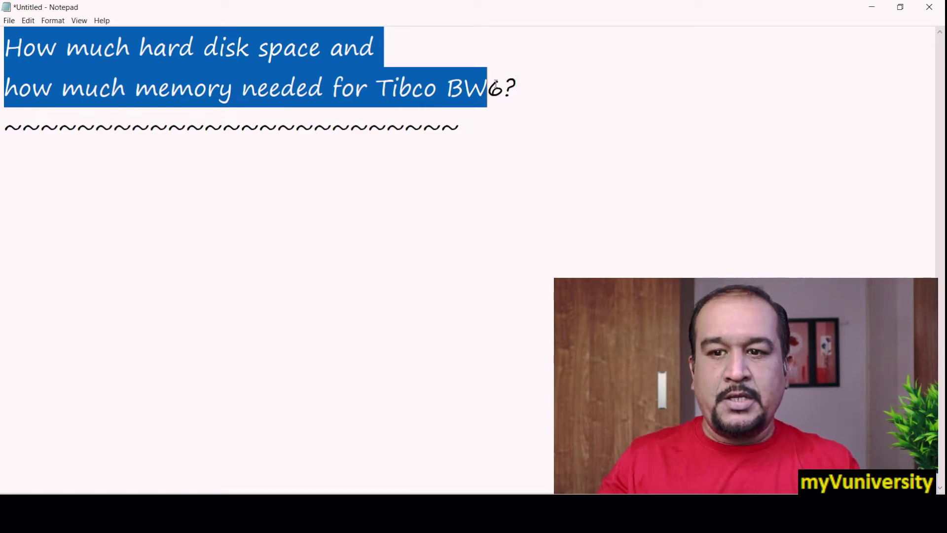
pyautogui.click(225, 48)
pyautogui.moveTo(320, 47); pyautogui.dragTo(154, 48)
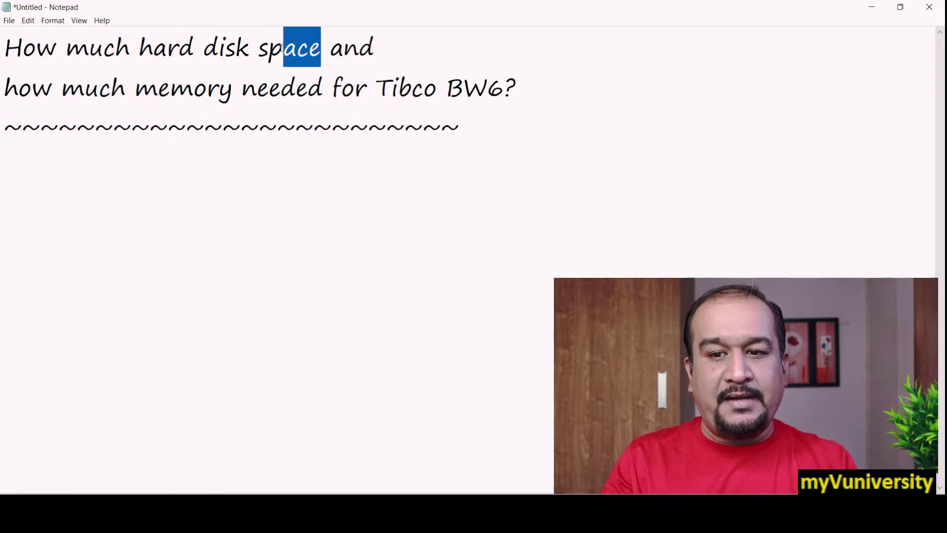
# Add a line reading 'HD Space - 1 GB' below the tilde line, replacing the mistyped 'MBs'.
pyautogui.click(495, 142)
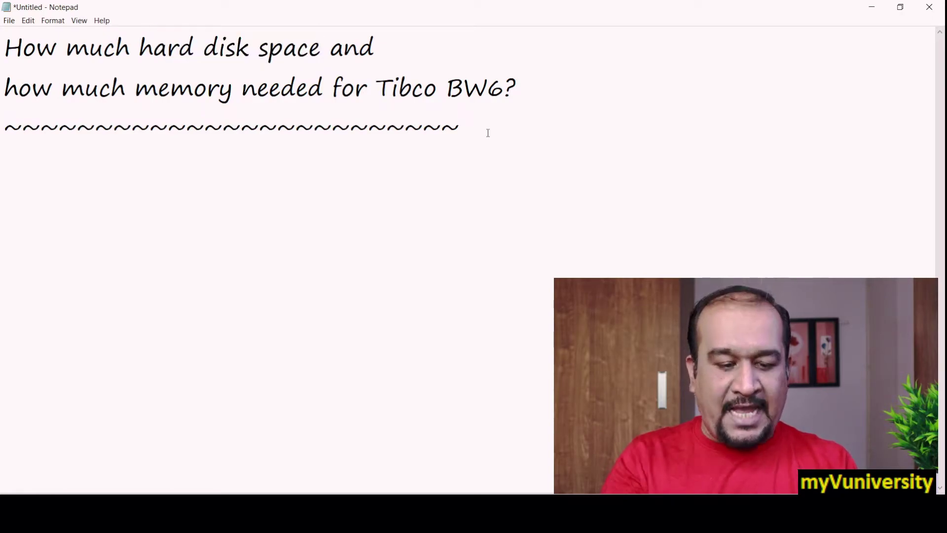
pyautogui.press('Return')
pyautogui.write('MB')
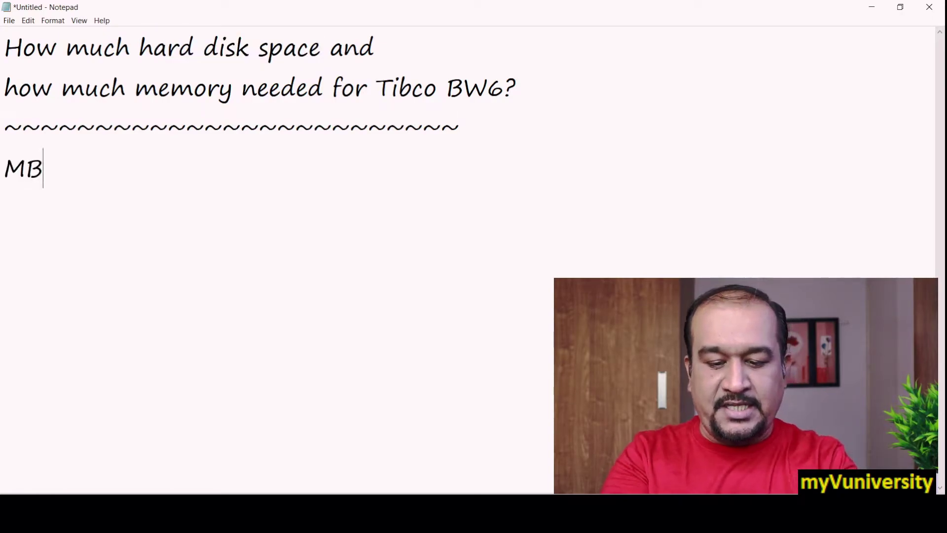
pyautogui.write('s')
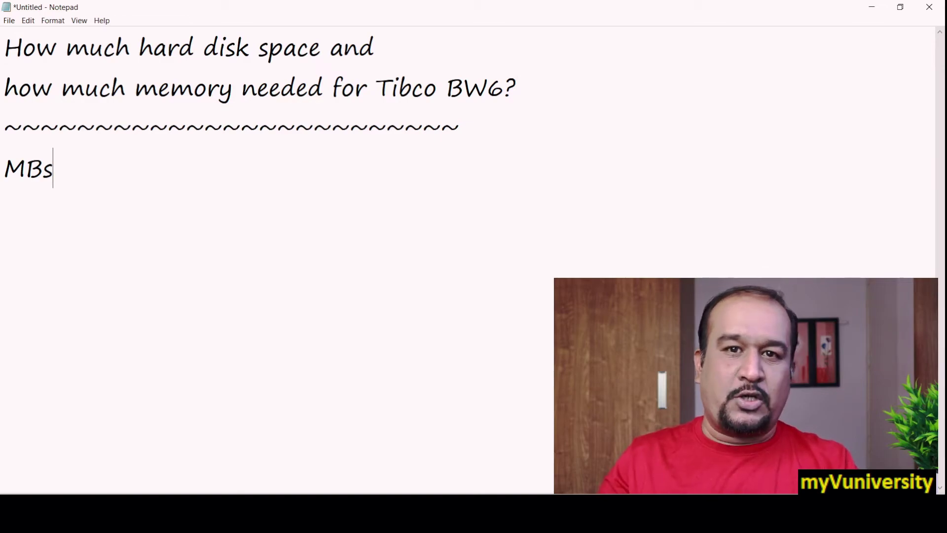
pyautogui.press('BackSpace')
pyautogui.press('BackSpace')
pyautogui.press('BackSpace')
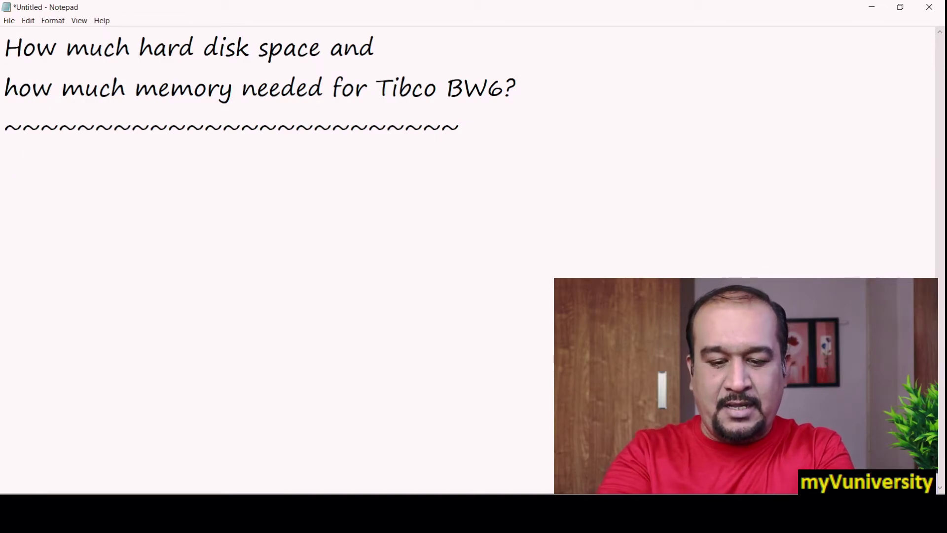
pyautogui.write('HD S')
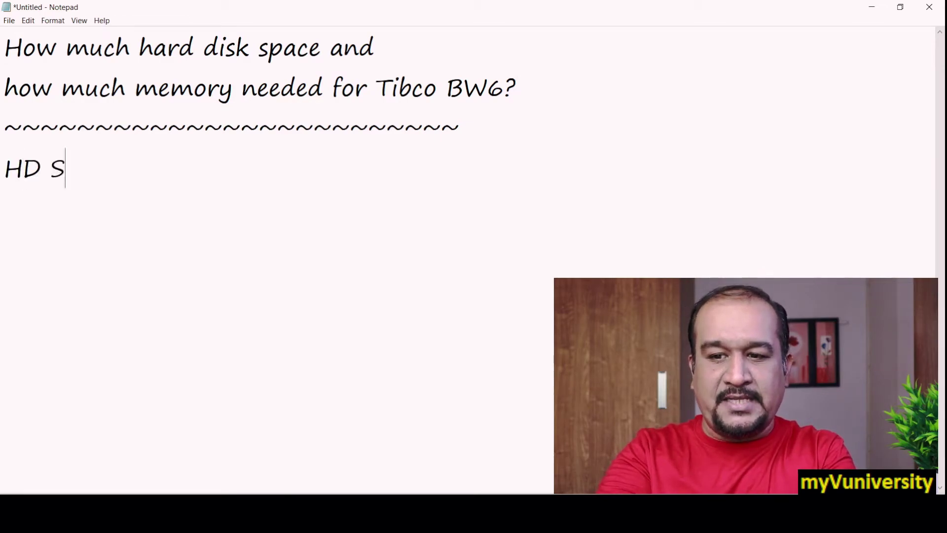
pyautogui.write('pace - ')
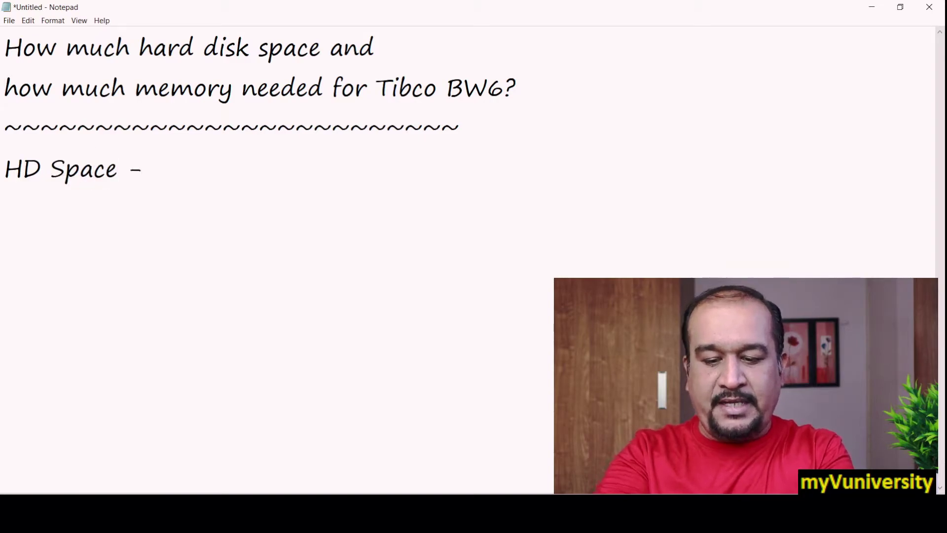
pyautogui.write('1 GB')
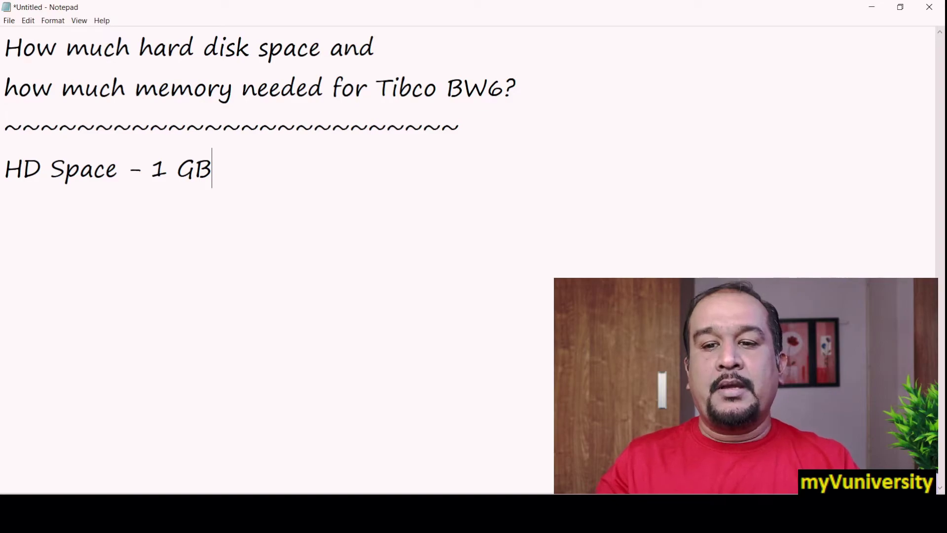
# Add an '8 GB minimum' line under 'HD Space - 1 GB', then start another line.
pyautogui.press('Return')
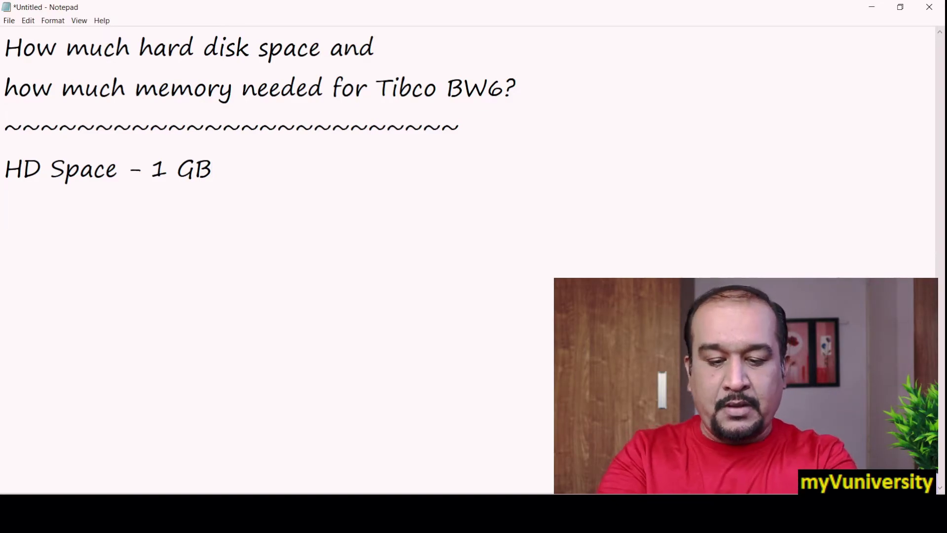
pyautogui.write('8')
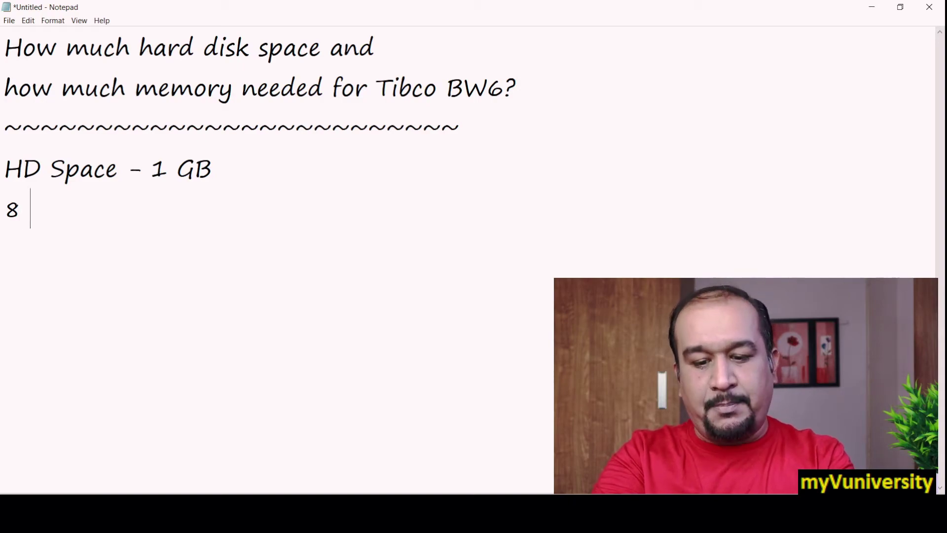
pyautogui.write(' GB mi')
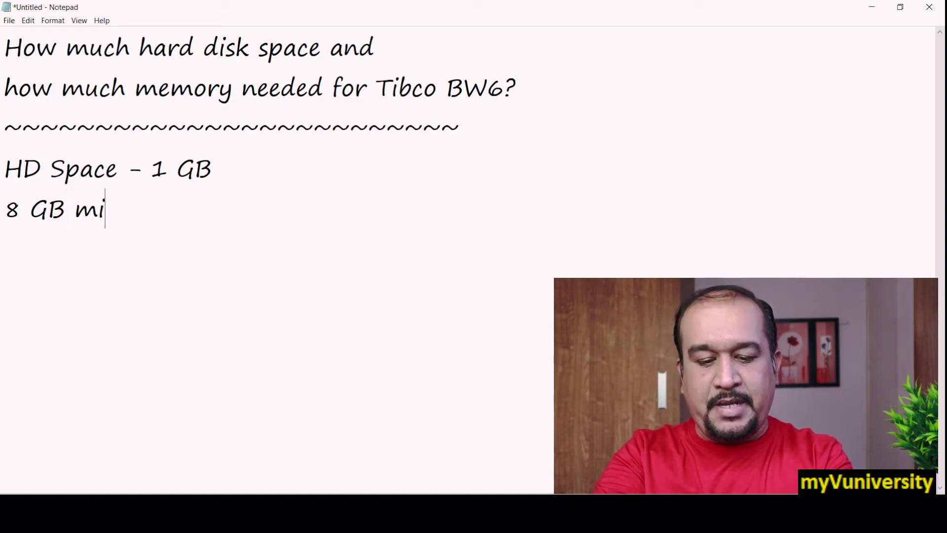
pyautogui.write('nimum')
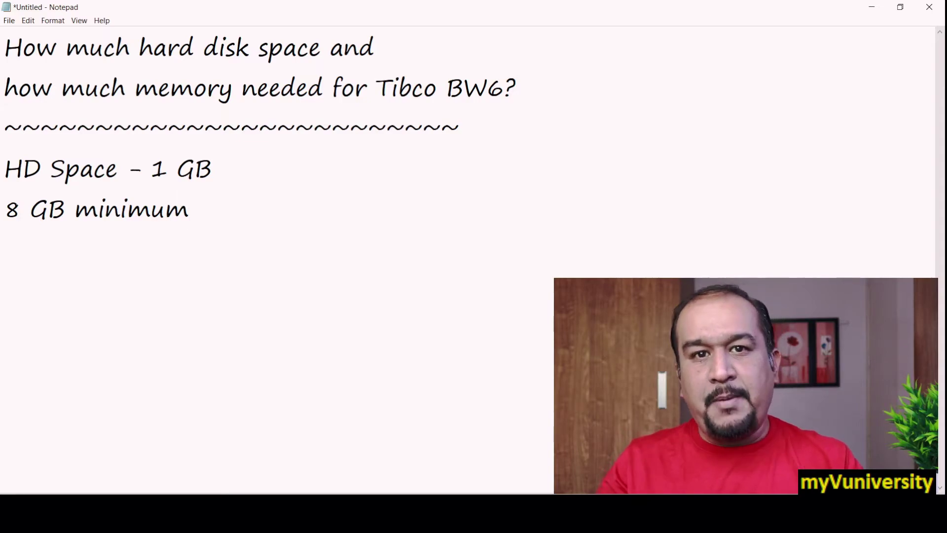
pyautogui.press('Return')
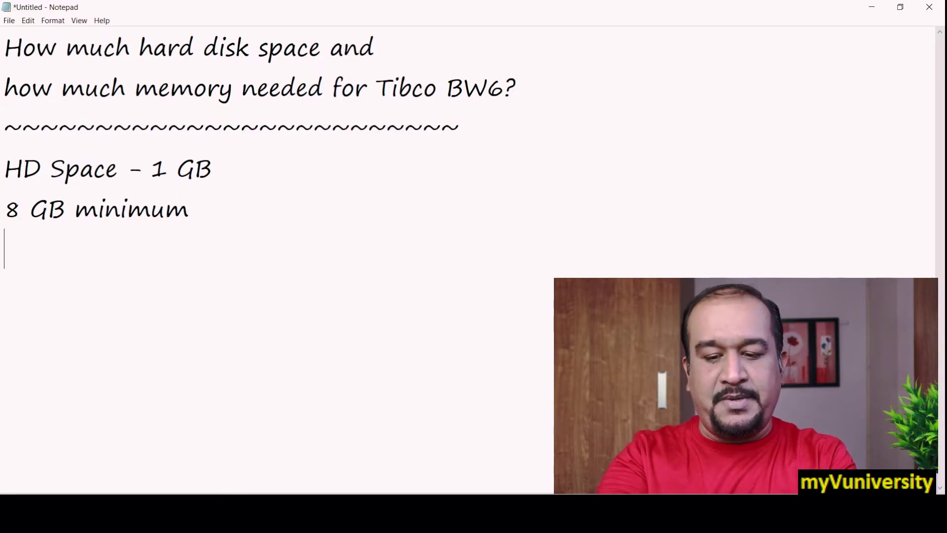
pyautogui.write('4 GB')
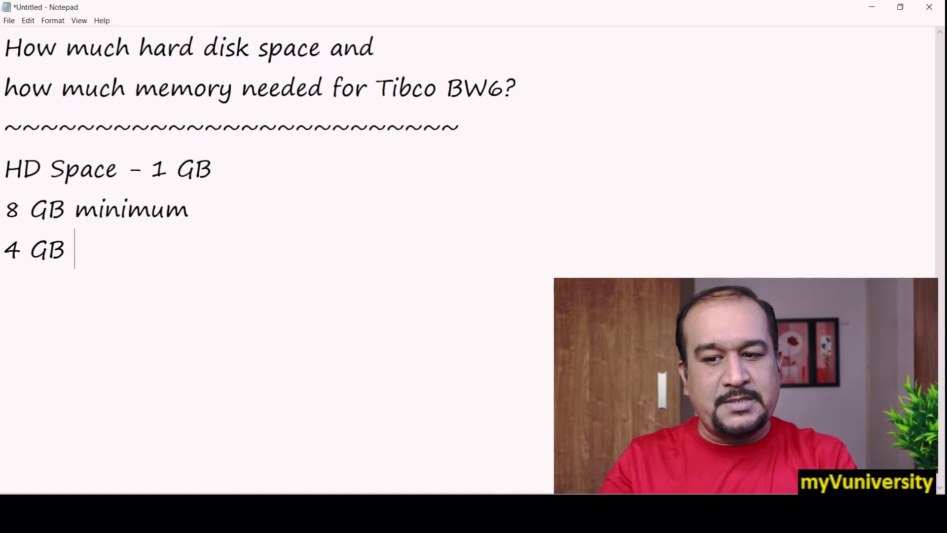
pyautogui.write(' :-(')
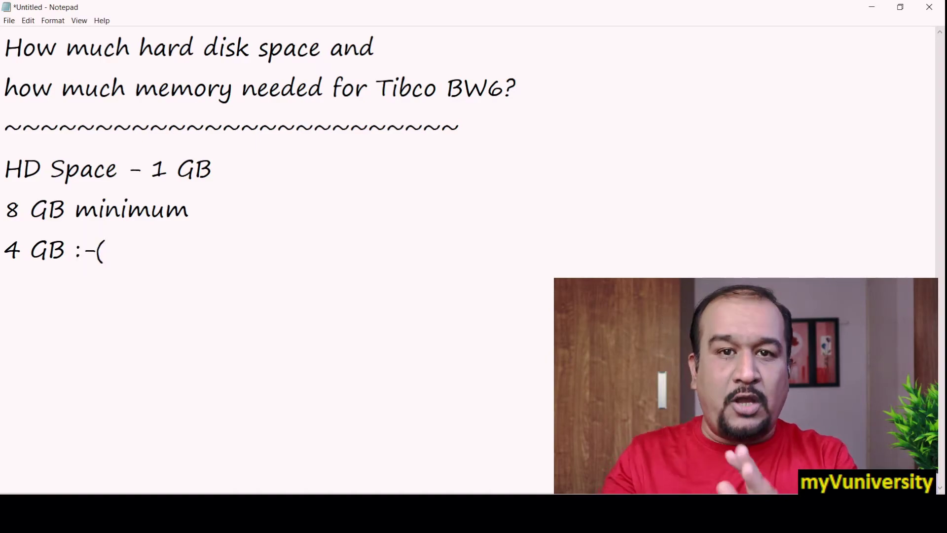